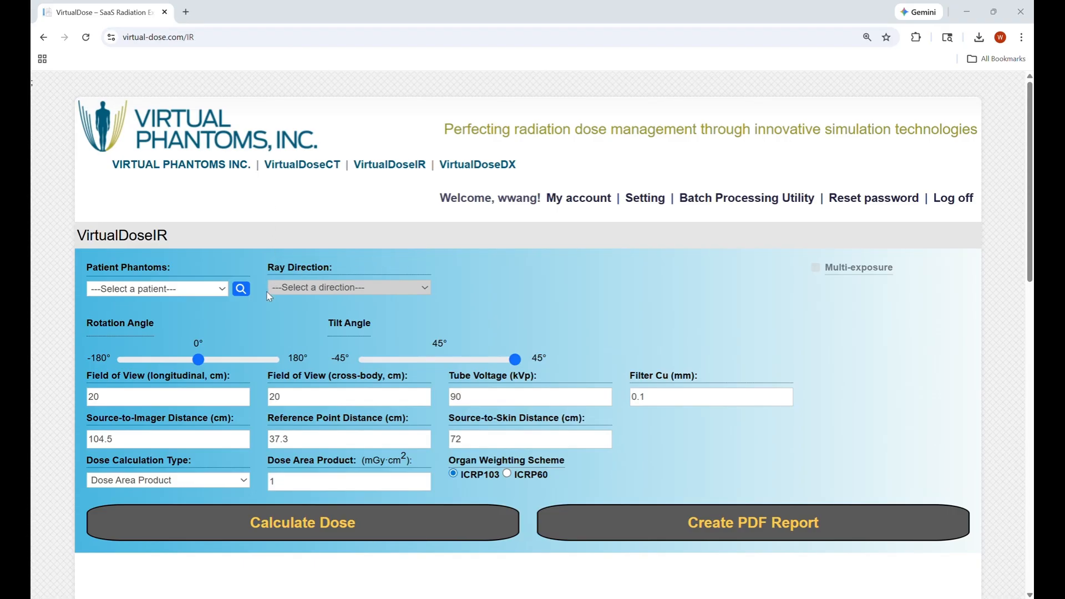
Step: Select the Adult Female - RPI patient phantom, and briefly show and hide the phantom search fields for sex, age, height and weight
click(208, 289)
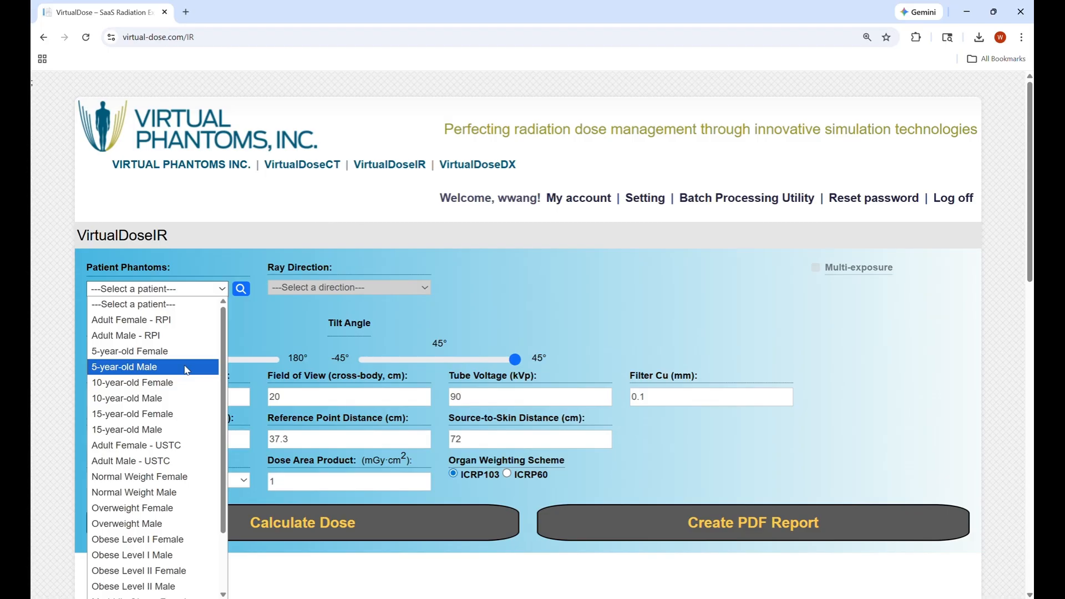
click(179, 320)
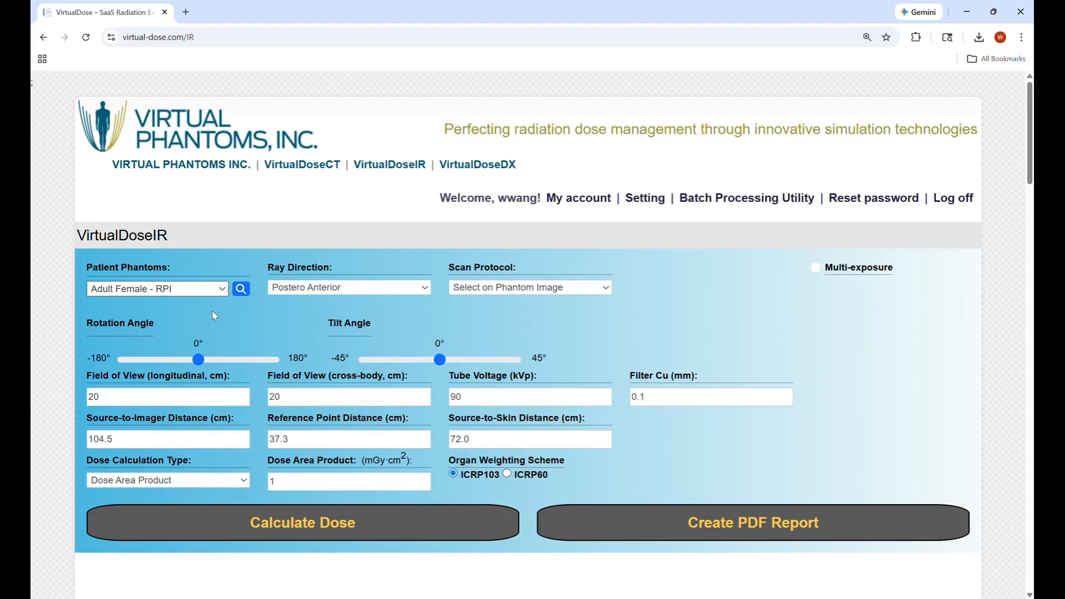
click(242, 290)
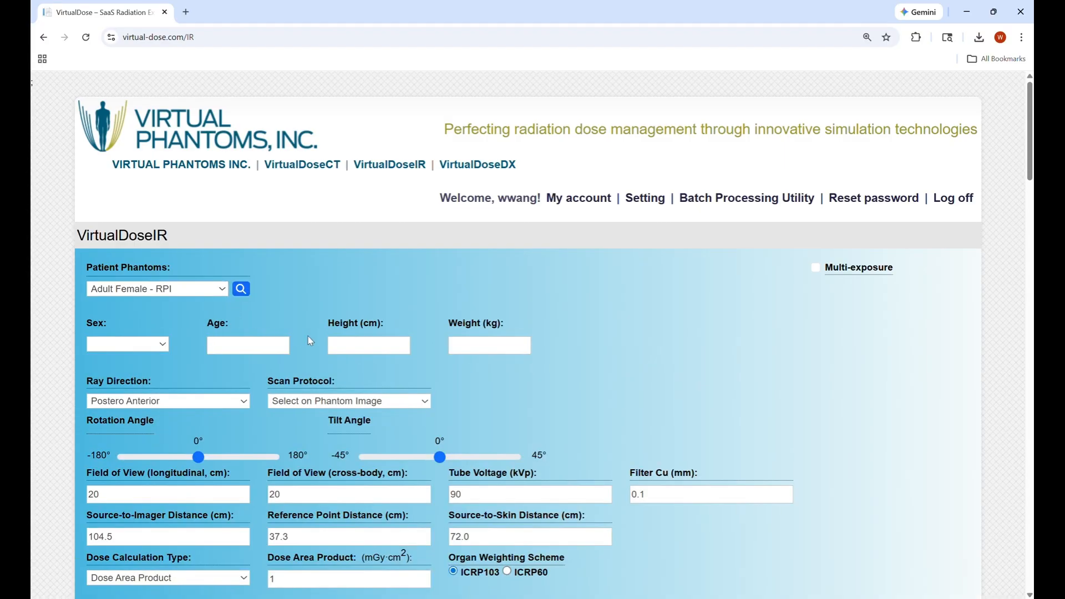
click(247, 295)
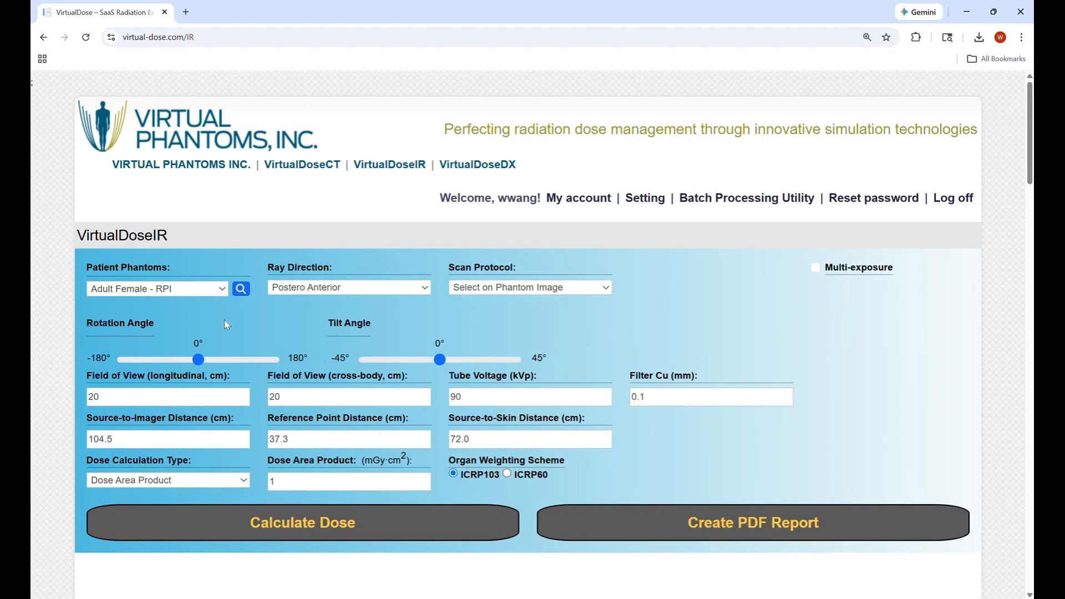
Step: Look through the preset ray directions, and set the beam's rotation angle to 34° and tilt angle to 9° manually
click(385, 290)
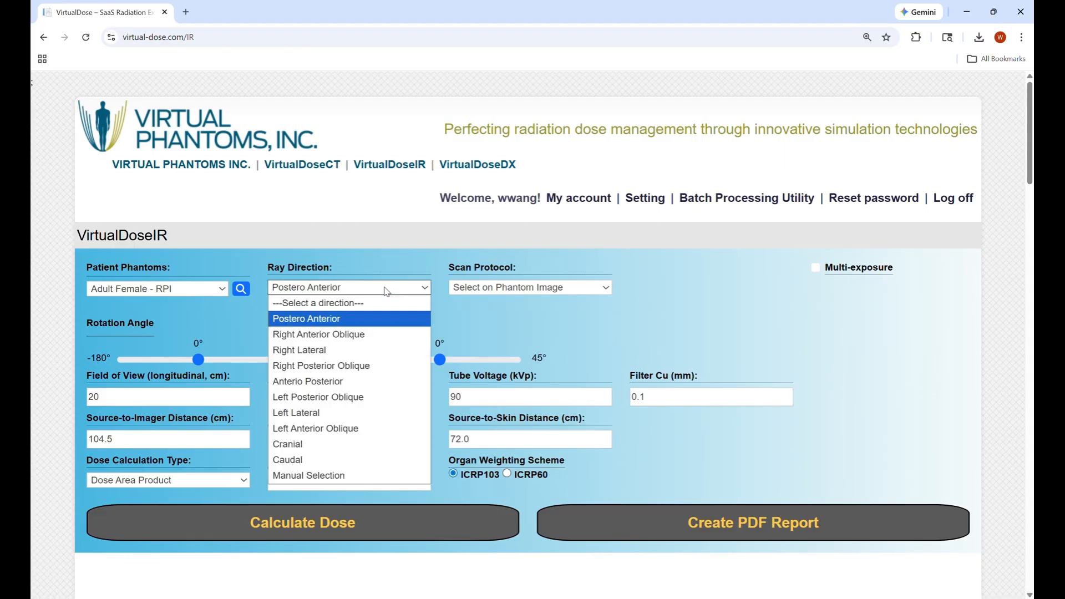
click(241, 331)
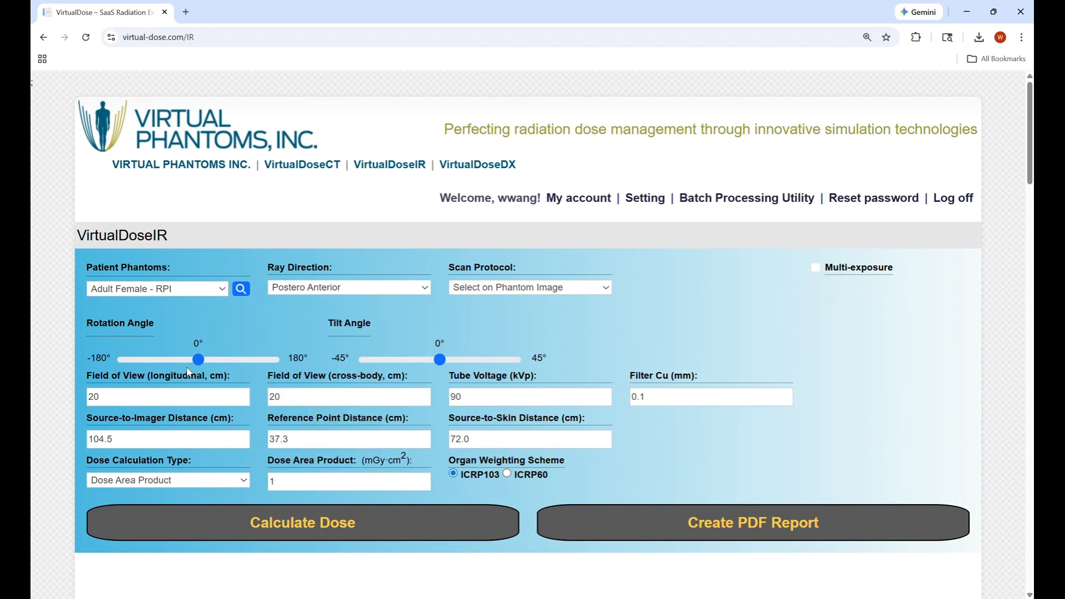
drag(198, 361, 213, 360)
click(447, 363)
drag(449, 367, 456, 361)
Step: Examine the angled beam on the phantom's front, side and top-down views
scroll(310, 368, down, 4)
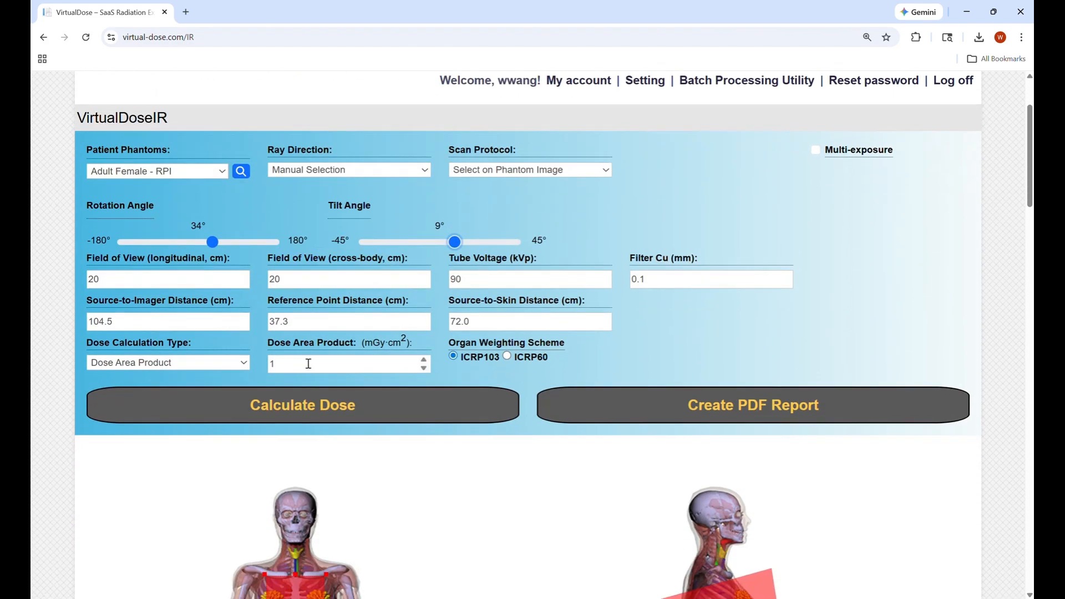
scroll(309, 369, down, 1)
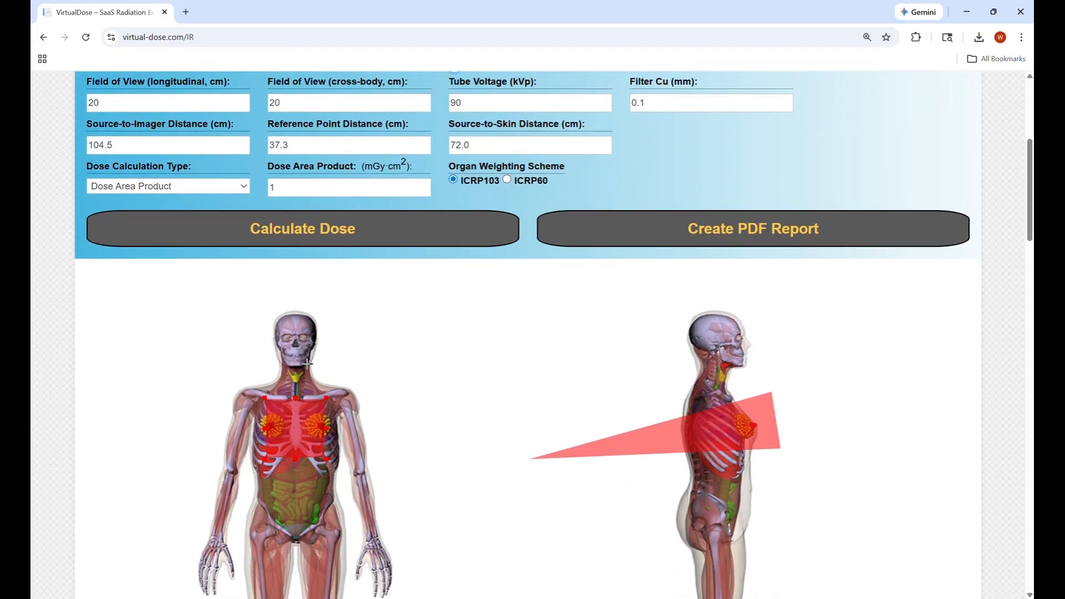
scroll(307, 364, down, 2)
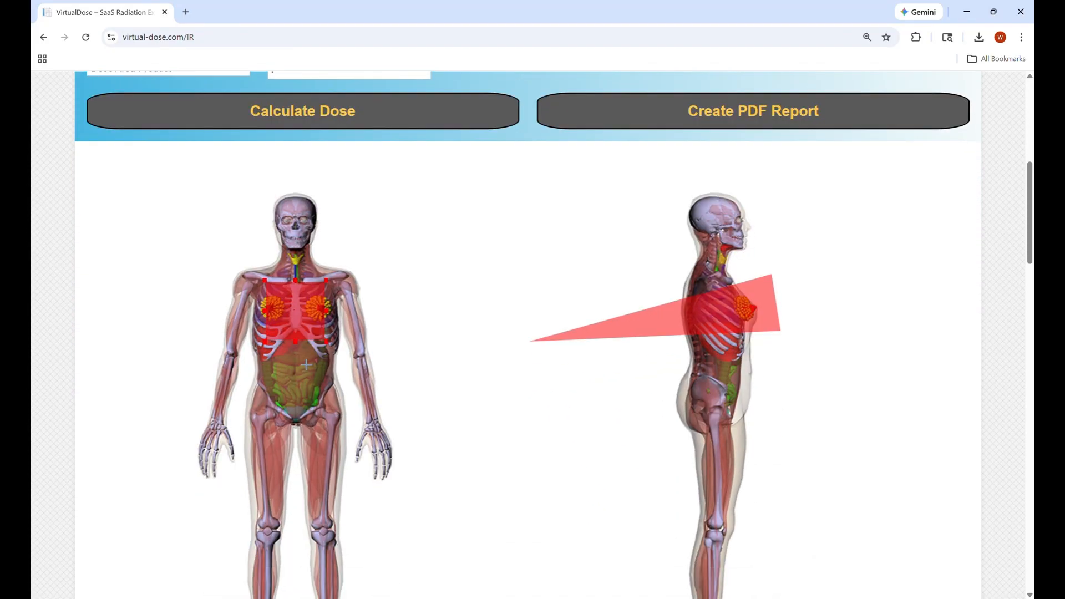
scroll(298, 367, down, 6)
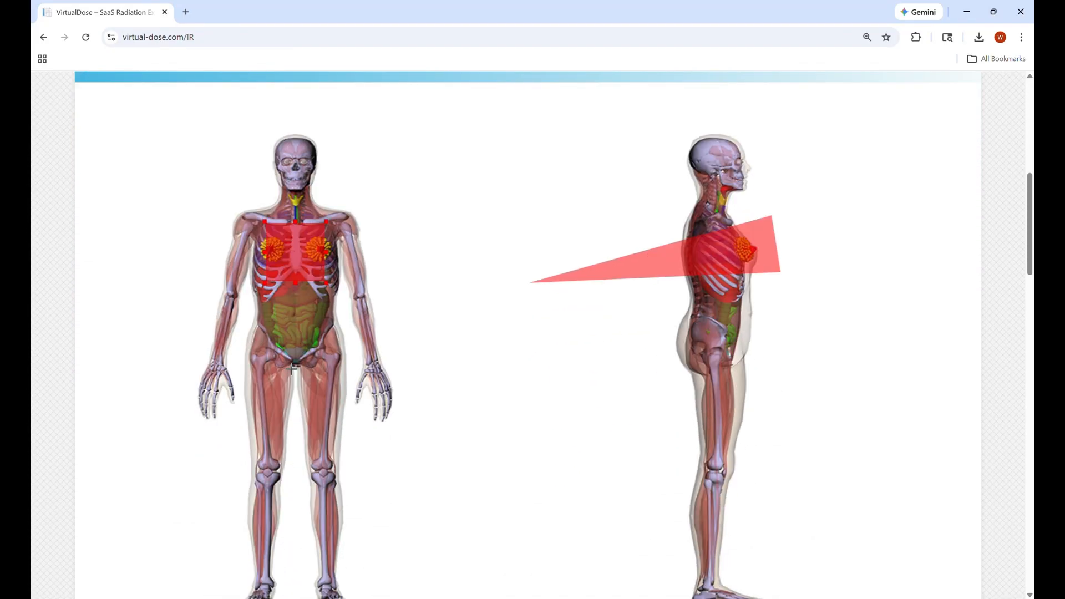
scroll(291, 369, down, 10)
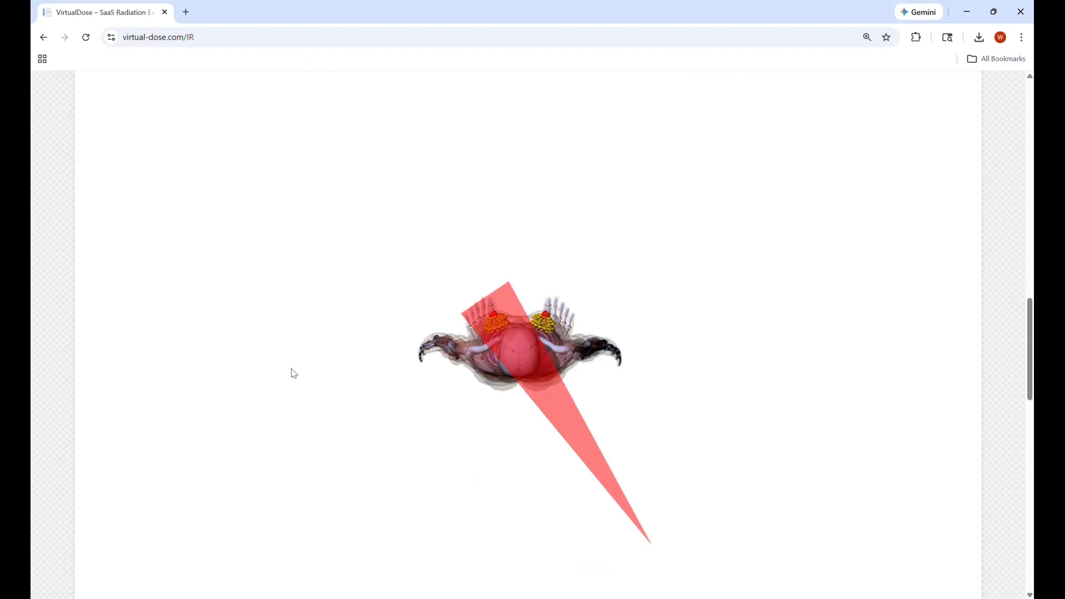
scroll(294, 374, up, 17)
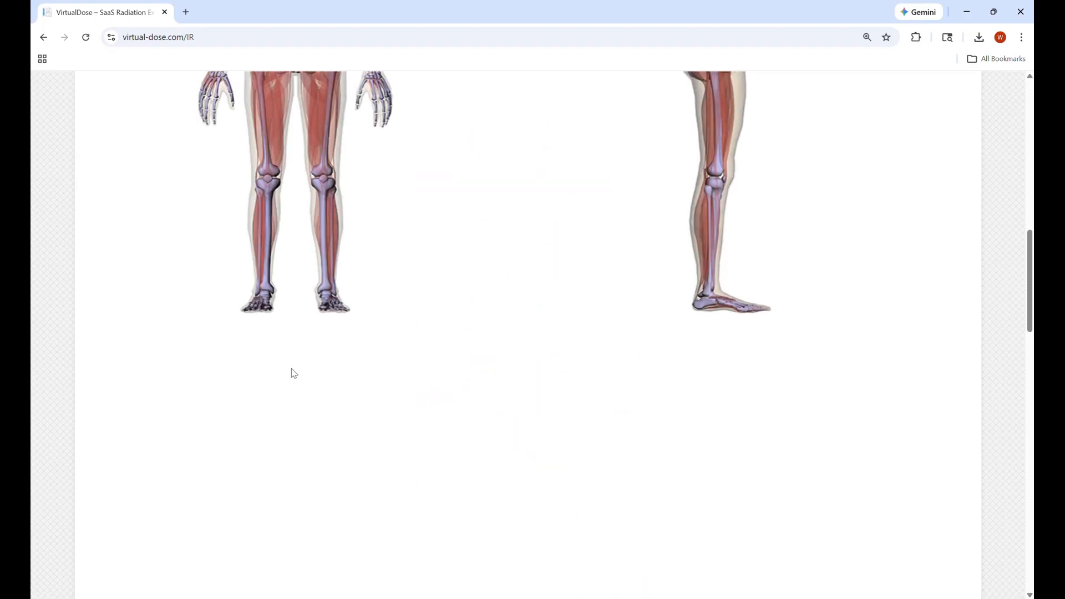
scroll(294, 371, up, 3)
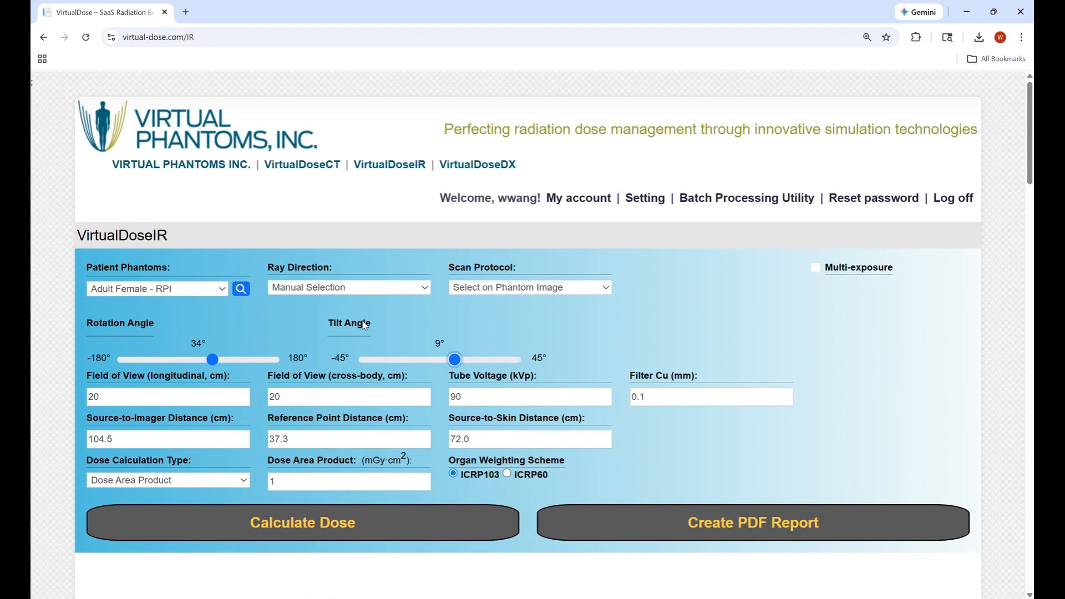
Step: Set the ray direction to Postero Anterior and choose the Gall Bladder scan protocol
click(385, 288)
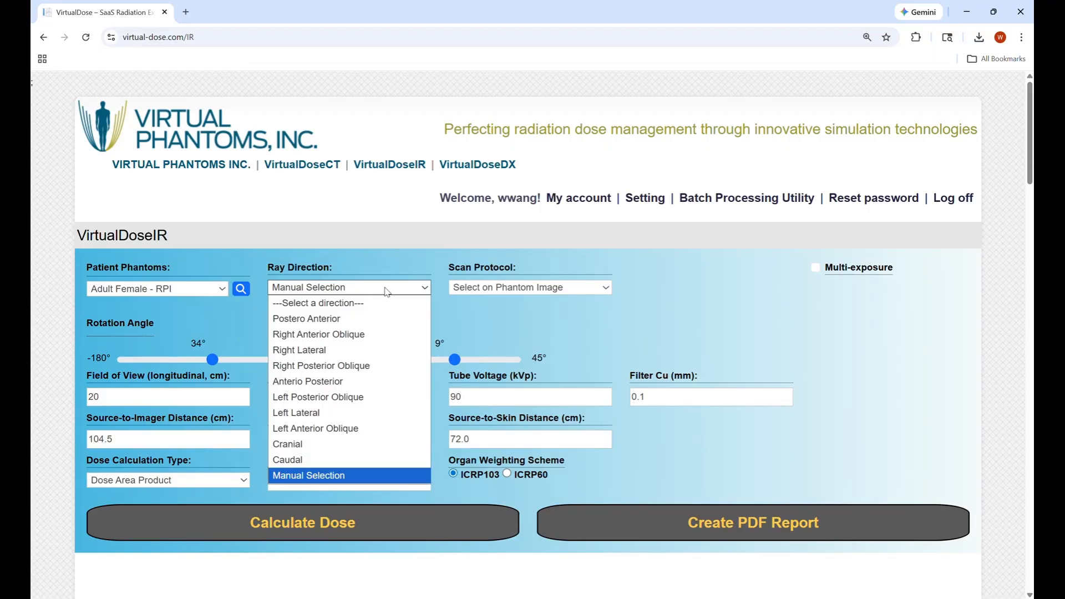
click(364, 322)
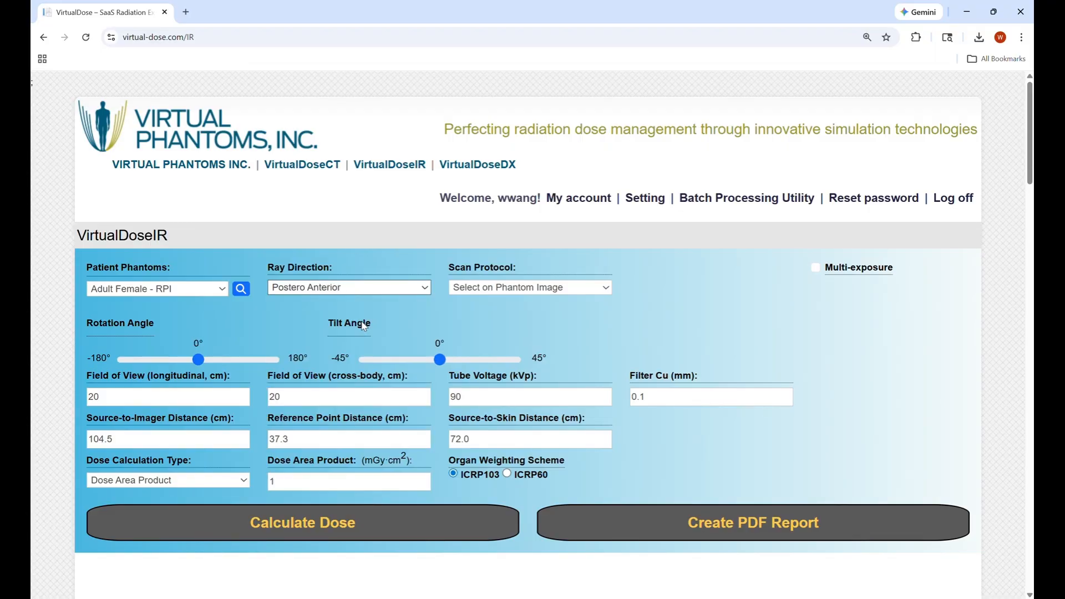
mouse_move(380, 380)
click(548, 288)
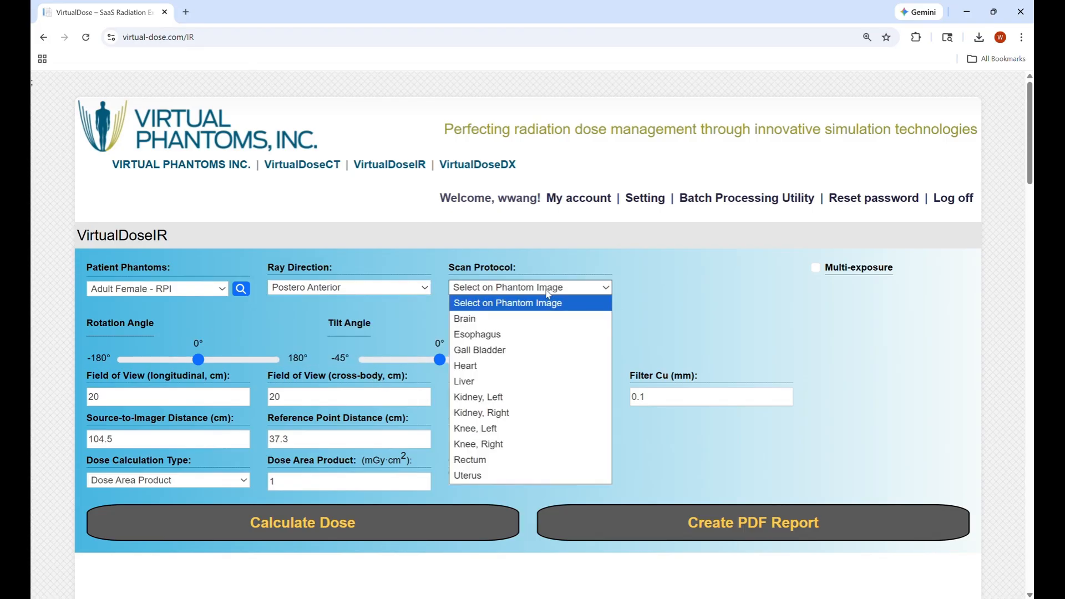
click(530, 350)
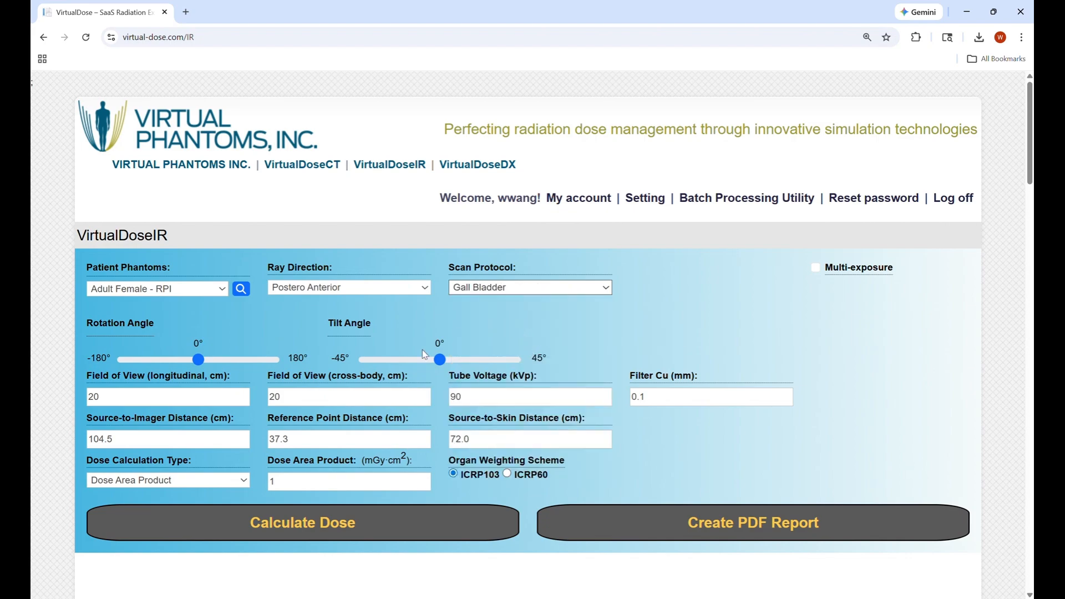
Step: Enlarge the radiation field on the phantom's front view to about 23.3 cm longitudinal by 22.2 cm cross-body
scroll(388, 361, down, 6)
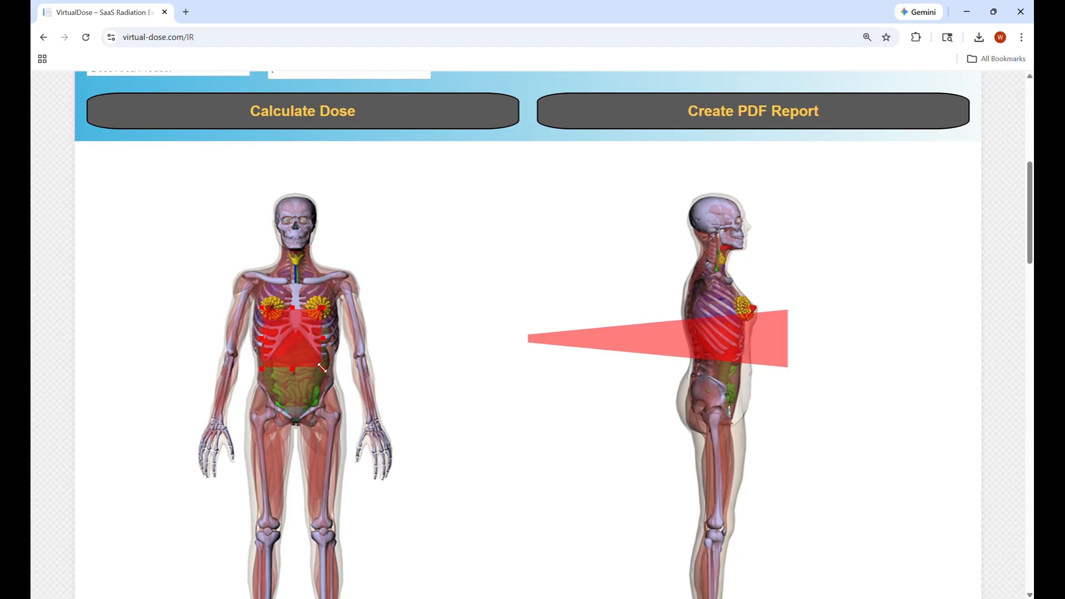
mouse_move(322, 368)
mouse_down()
mouse_move(364, 377)
mouse_move(331, 376)
mouse_up()
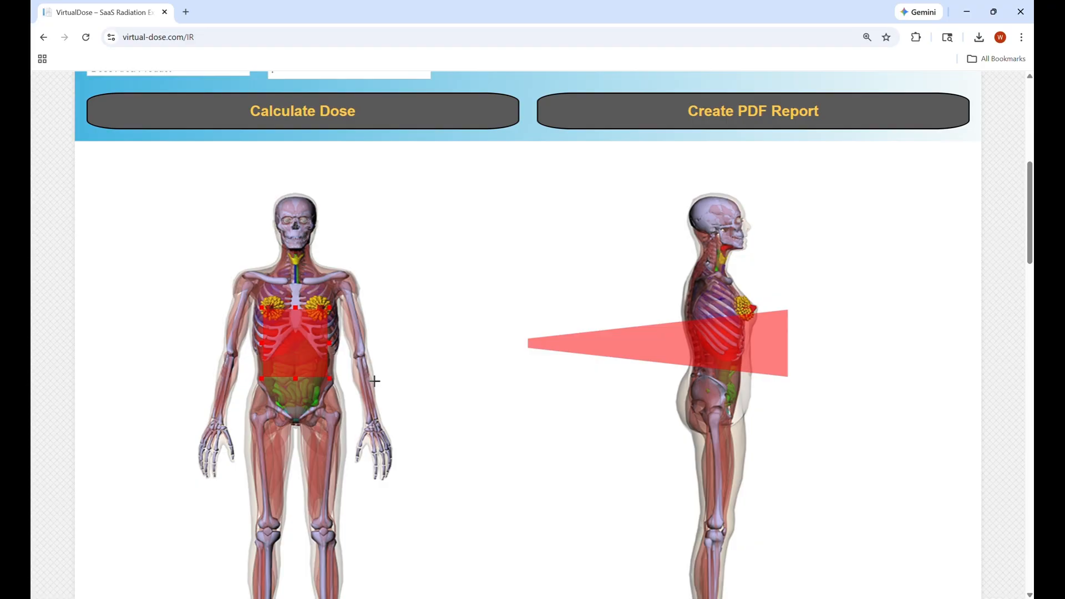
scroll(452, 368, up, 7)
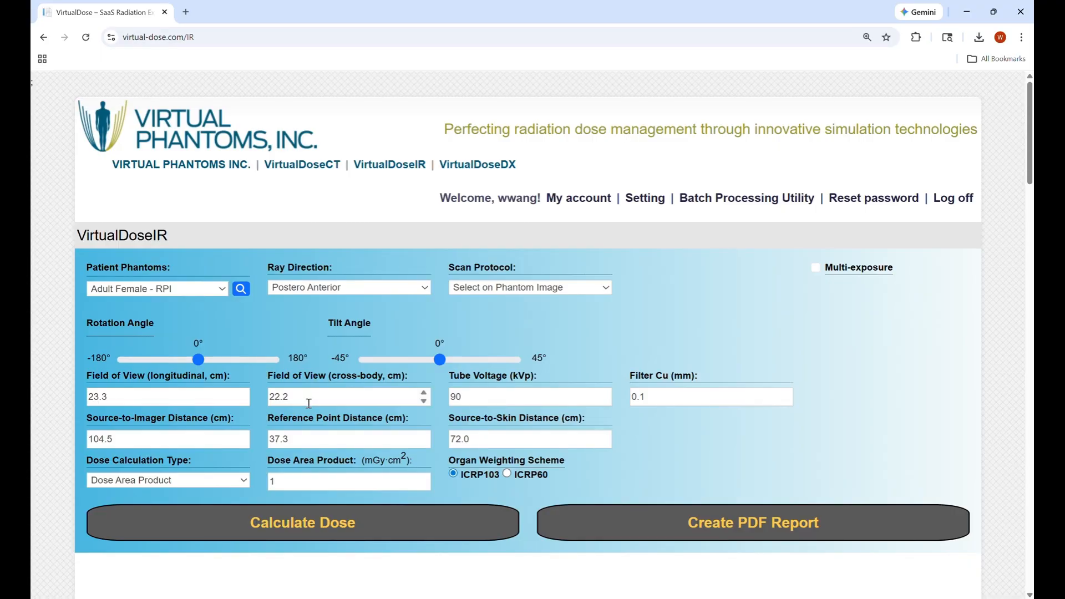
Step: Review the tube voltage, copper filter, source-to-imager, reference point and source-to-skin distance settings
scroll(308, 403, down, 1)
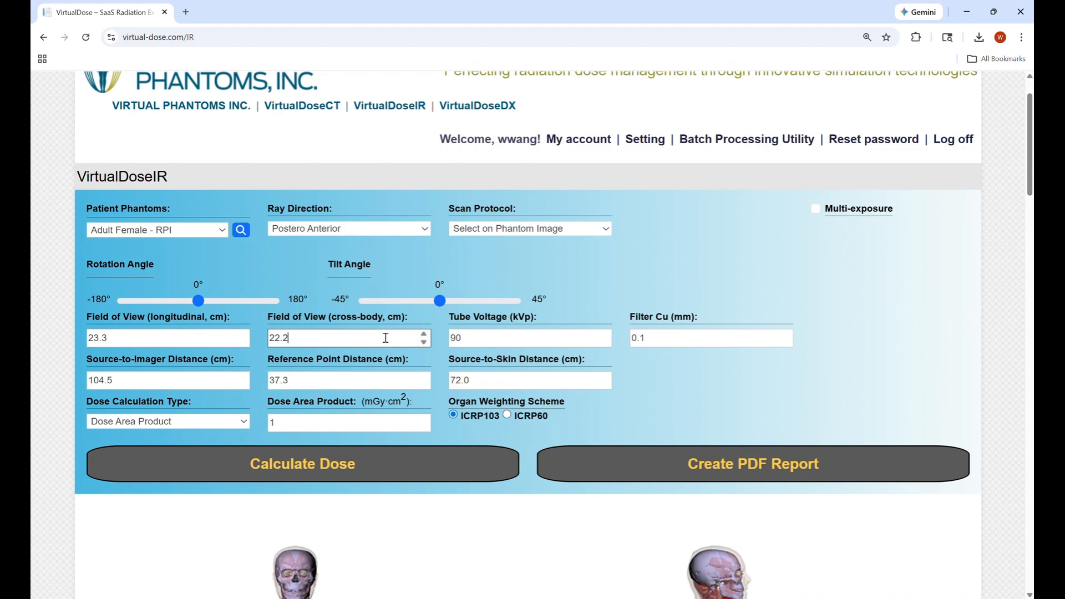
click(504, 339)
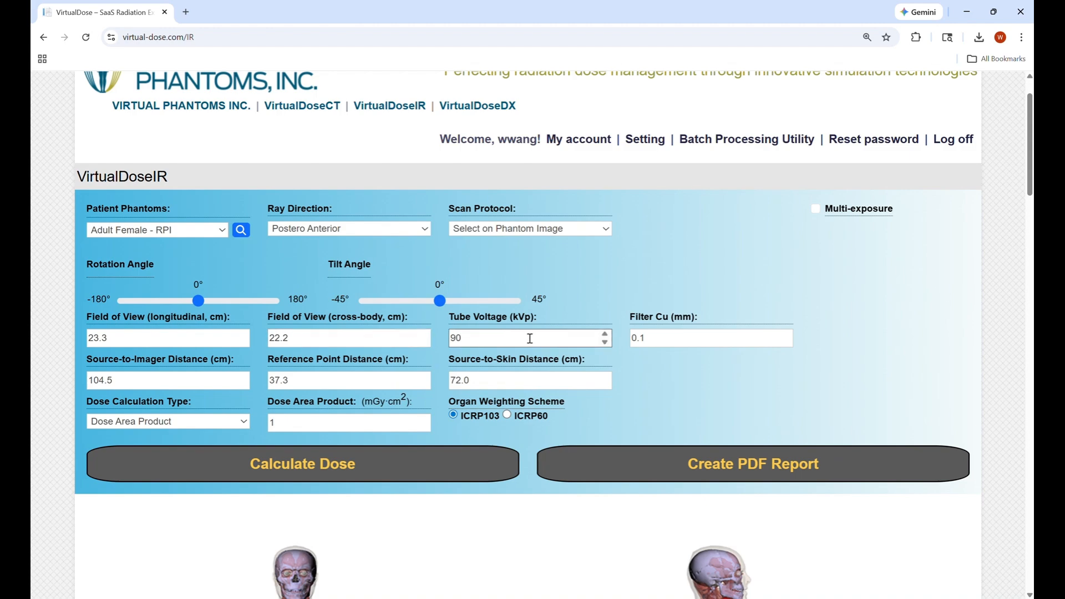
click(676, 344)
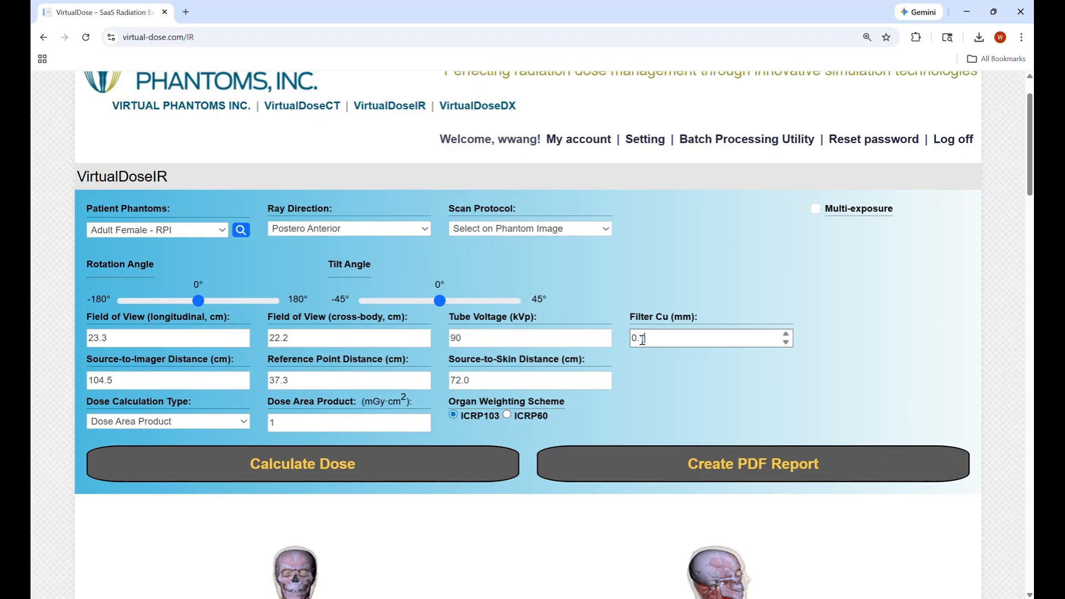
mouse_move(708, 319)
scroll(631, 349, down, 1)
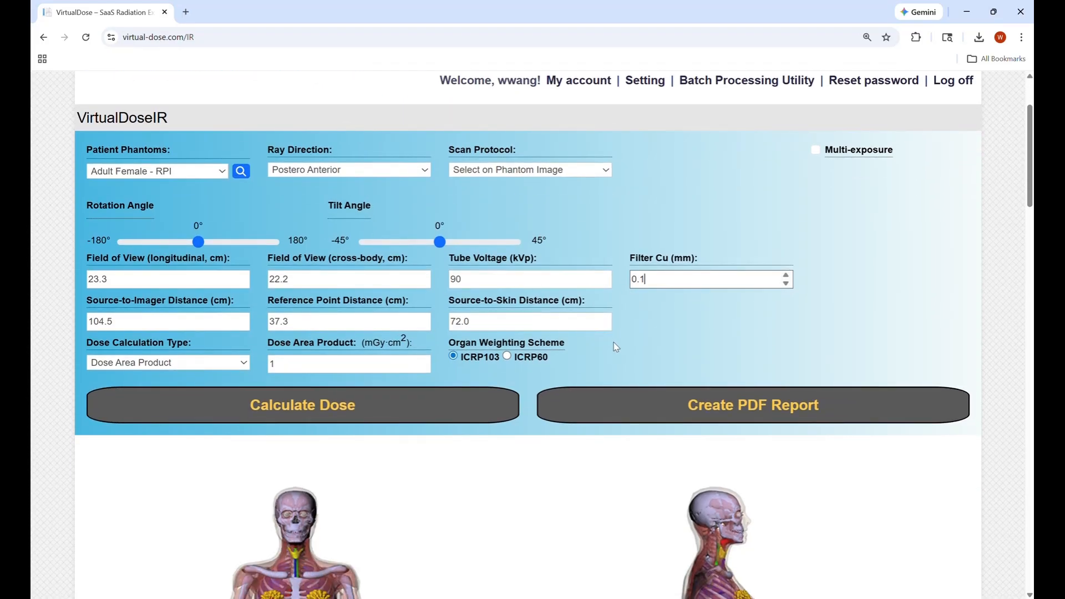
mouse_move(279, 346)
mouse_move(303, 309)
mouse_move(465, 306)
click(188, 323)
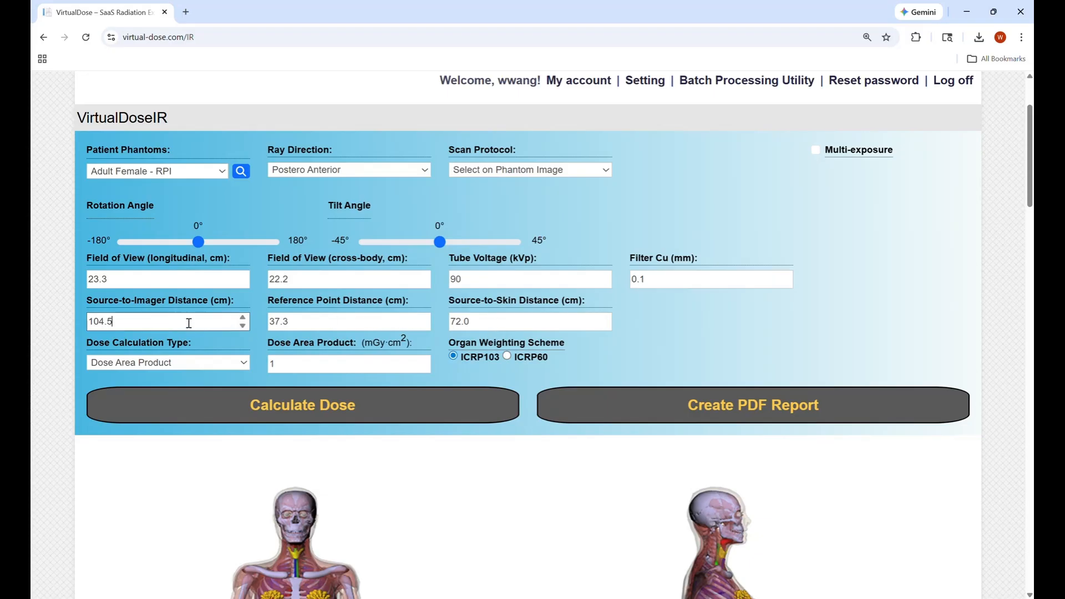
Step: Try the Dose Area Product and Cumulative Air Kerma calculation types, and settle on Air Kerma Rate with its total time field
click(206, 367)
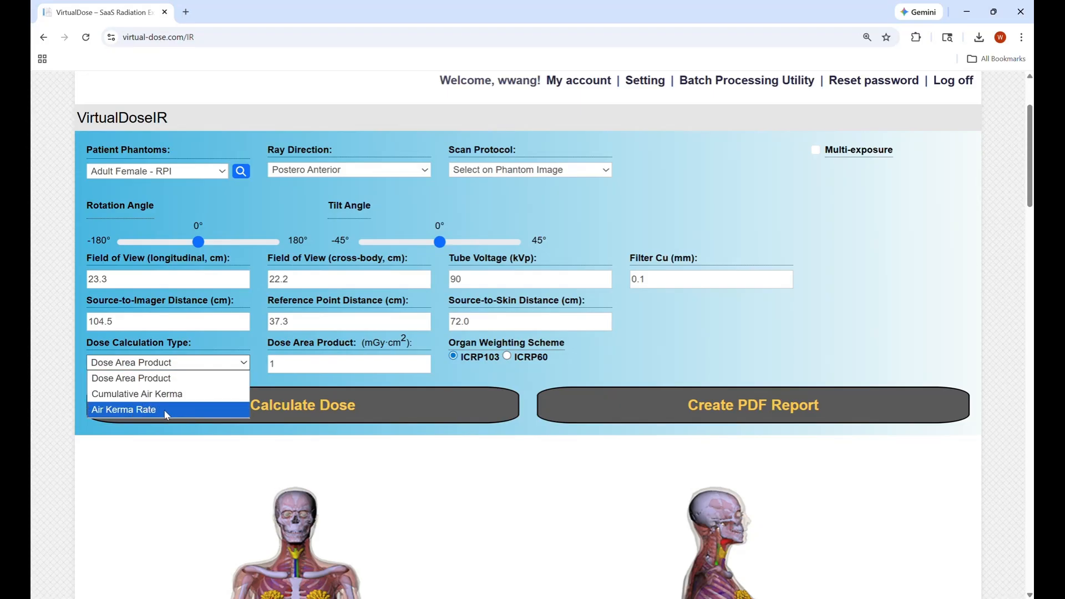
click(165, 380)
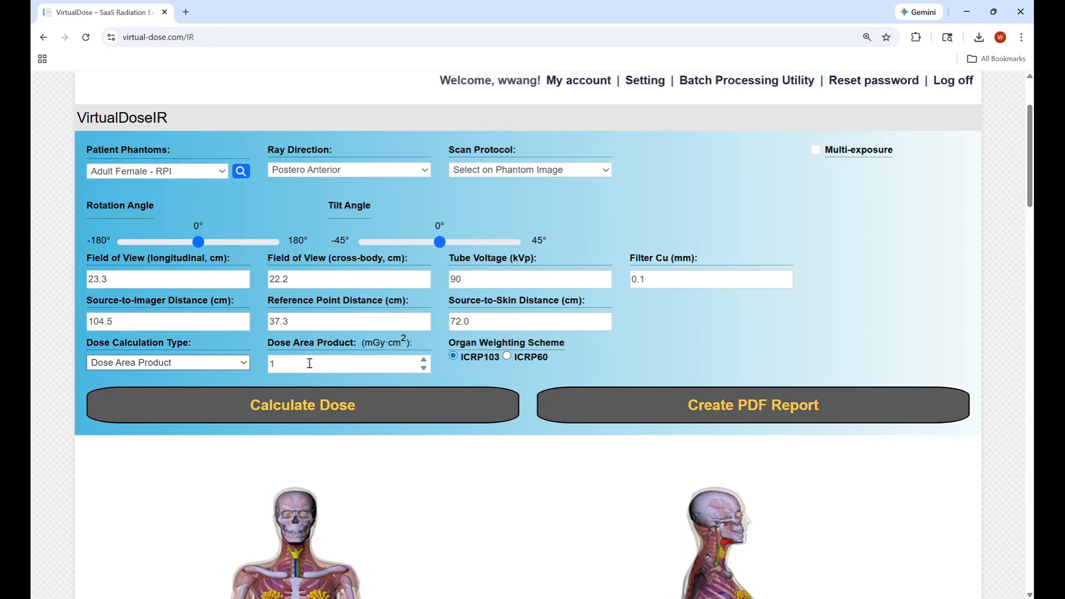
click(217, 363)
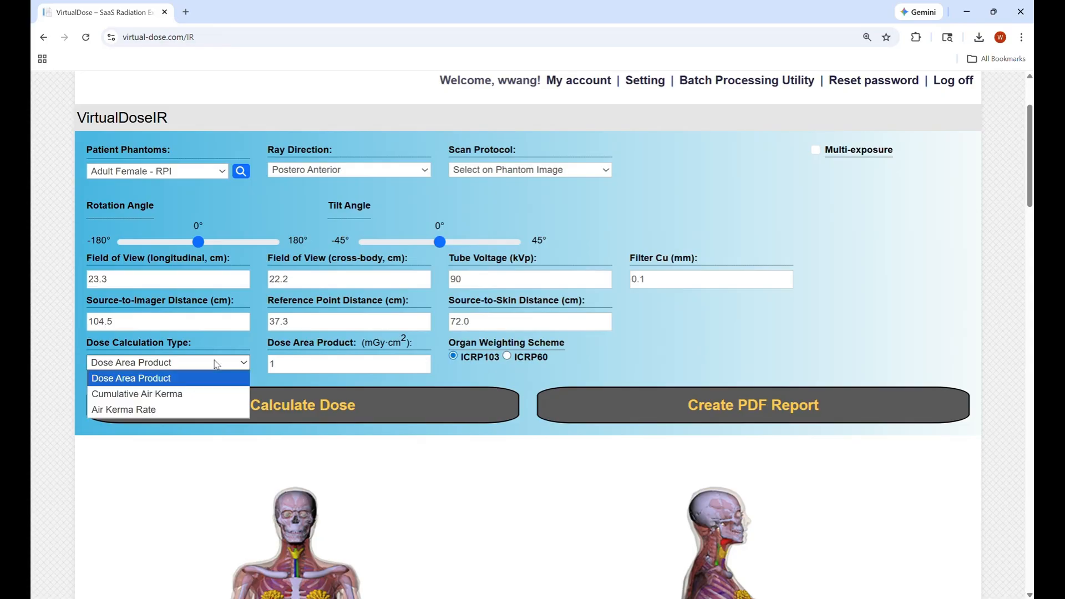
click(182, 392)
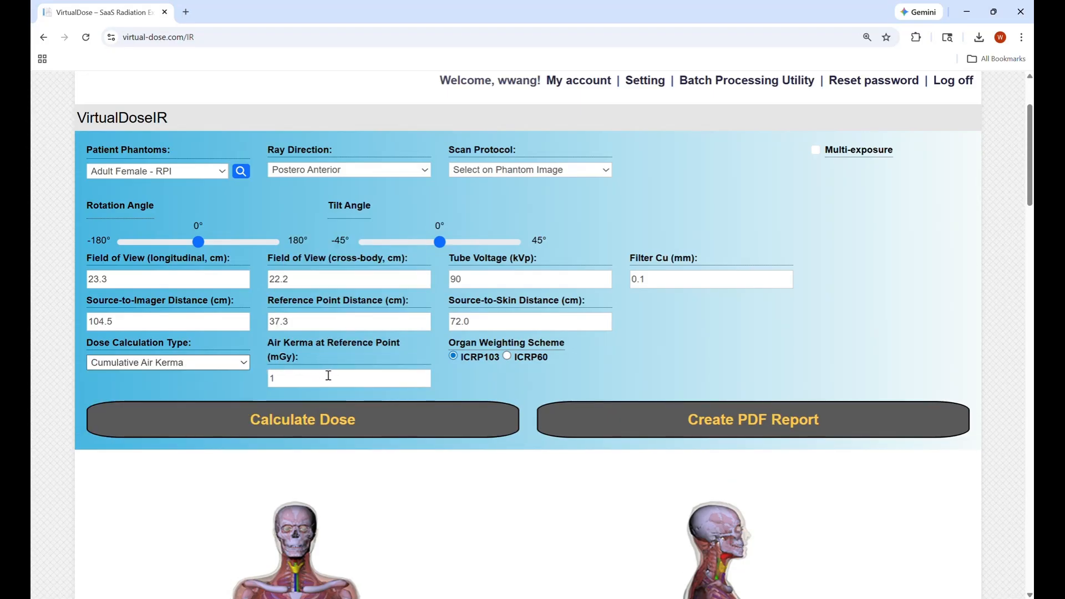
click(199, 365)
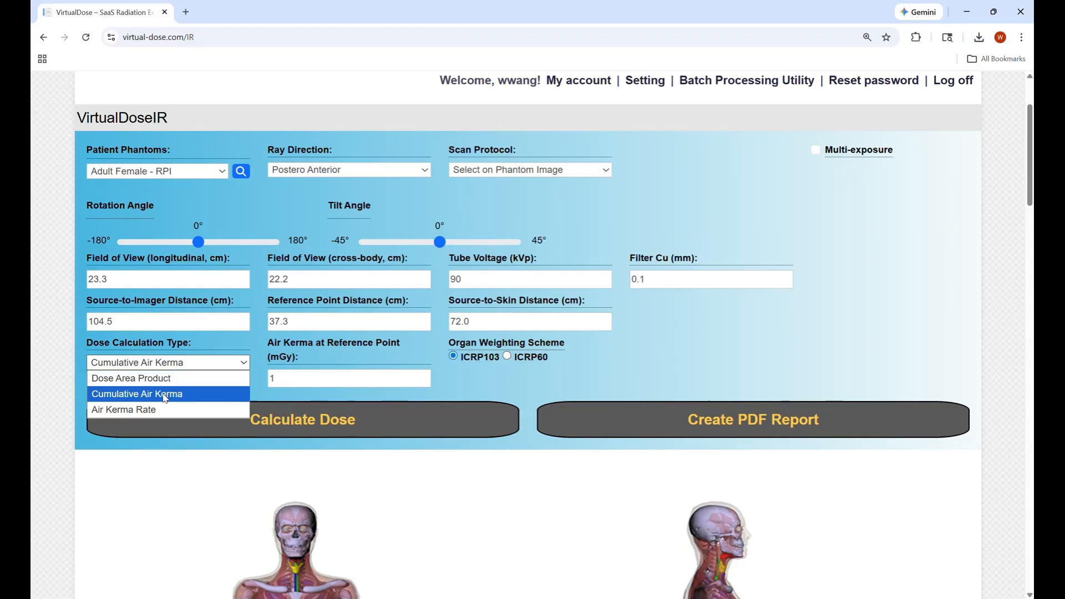
click(147, 409)
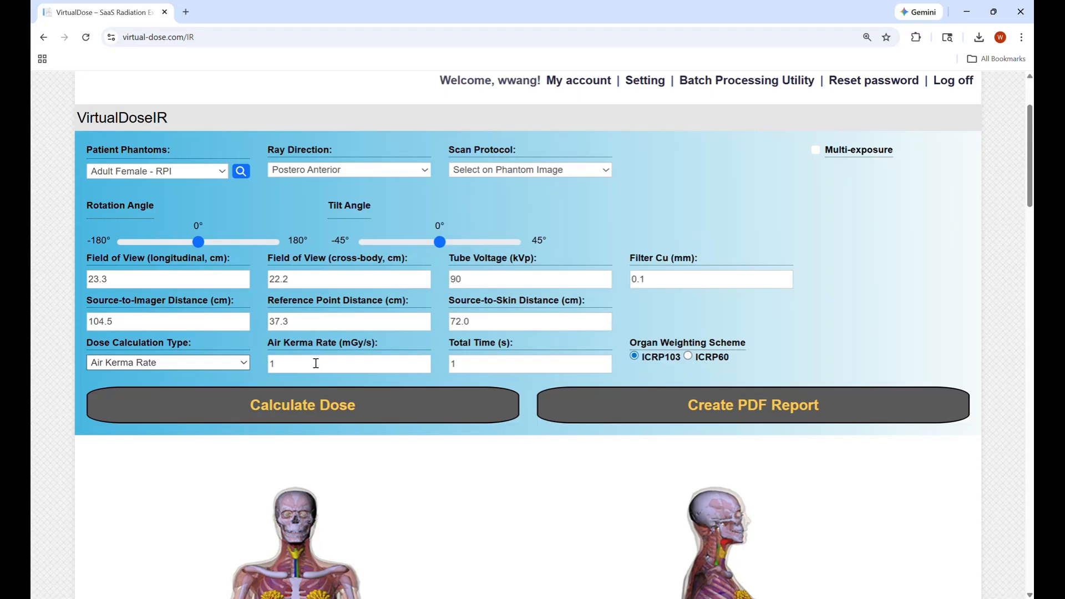
click(507, 368)
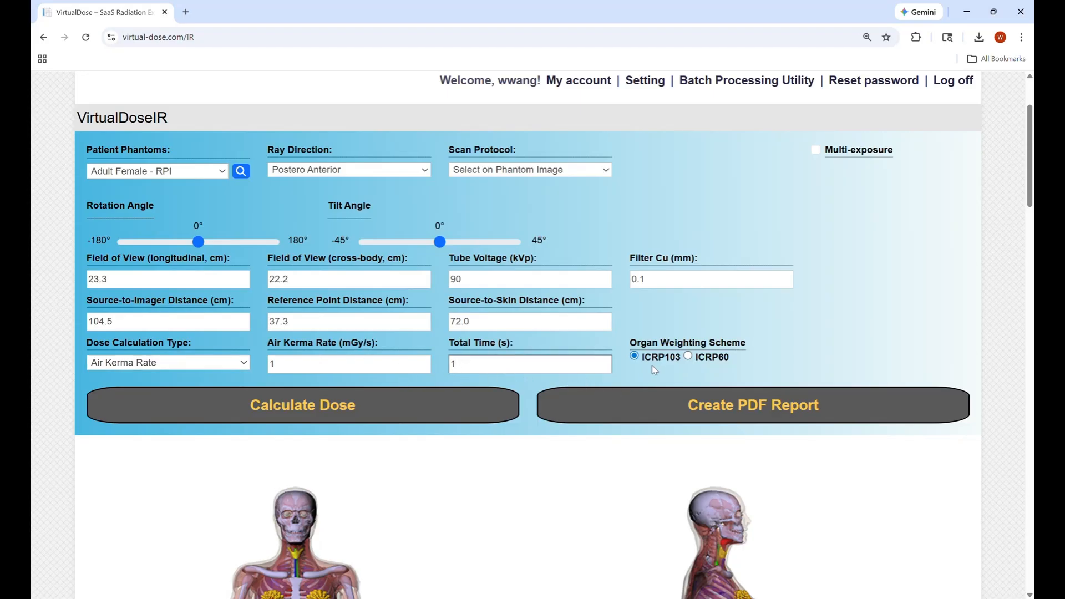
Step: Try the ICRP60 organ weighting scheme, return to ICRP103, and calculate the organ doses
click(690, 357)
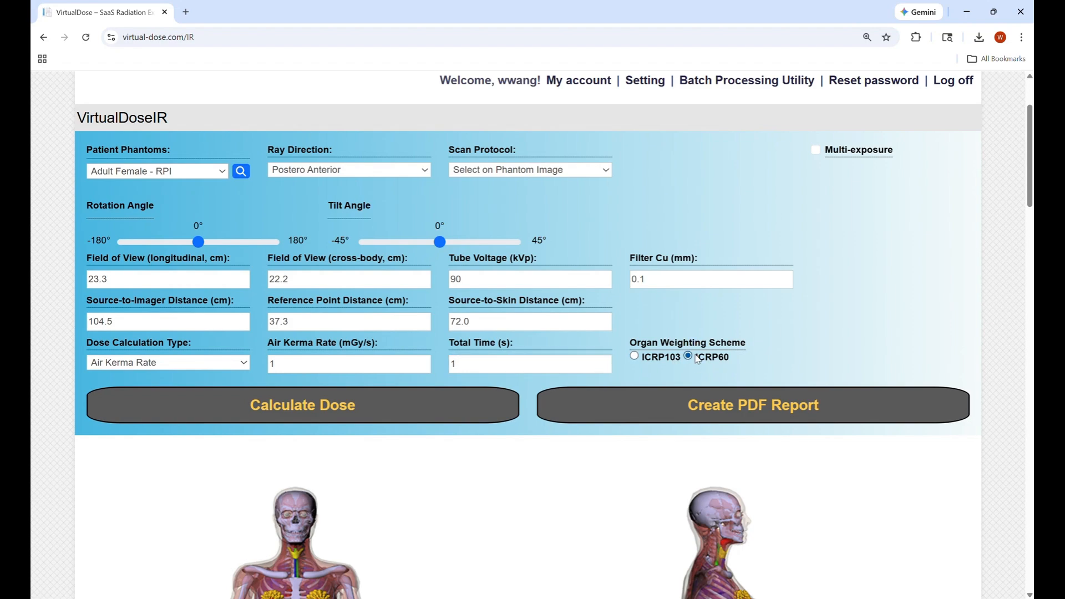
click(646, 361)
click(302, 410)
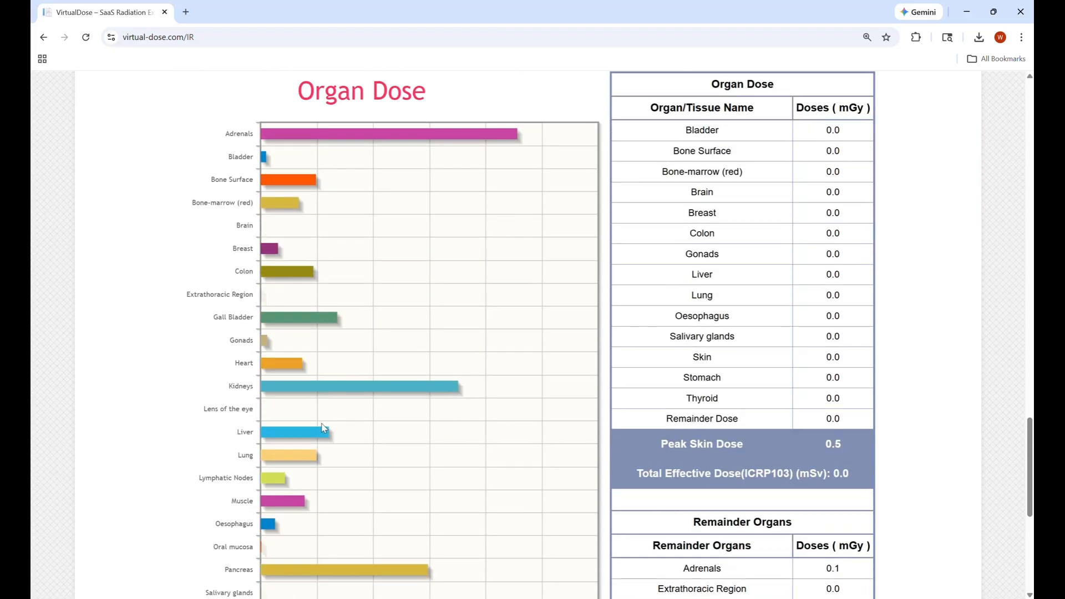
scroll(324, 428, down, 1)
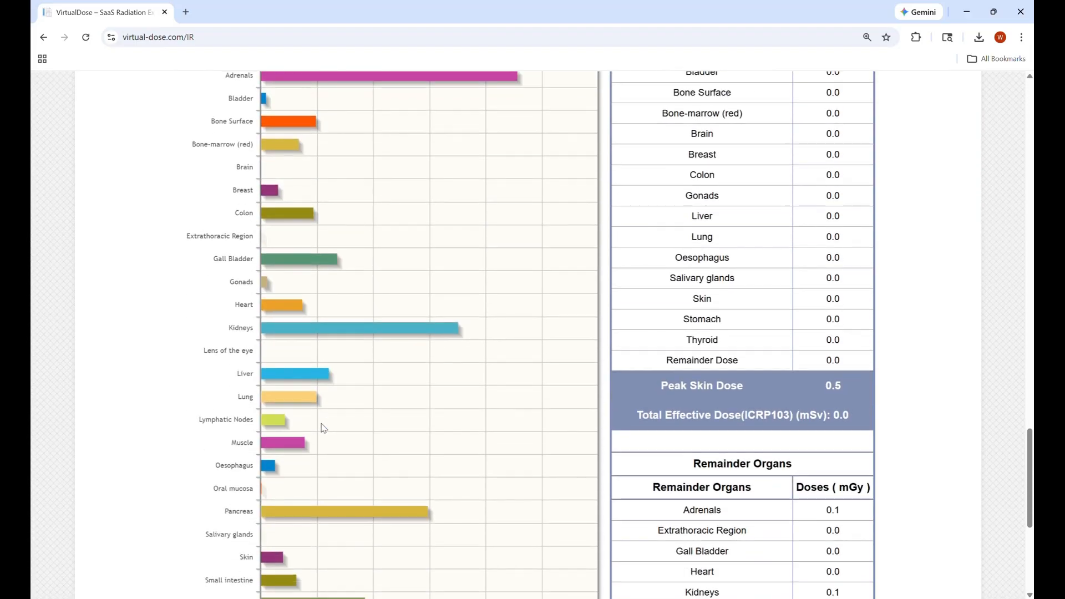
Step: Create the PDF dose report and read through its scan parameters, organ dose and remainder organ tables
scroll(323, 428, up, 15)
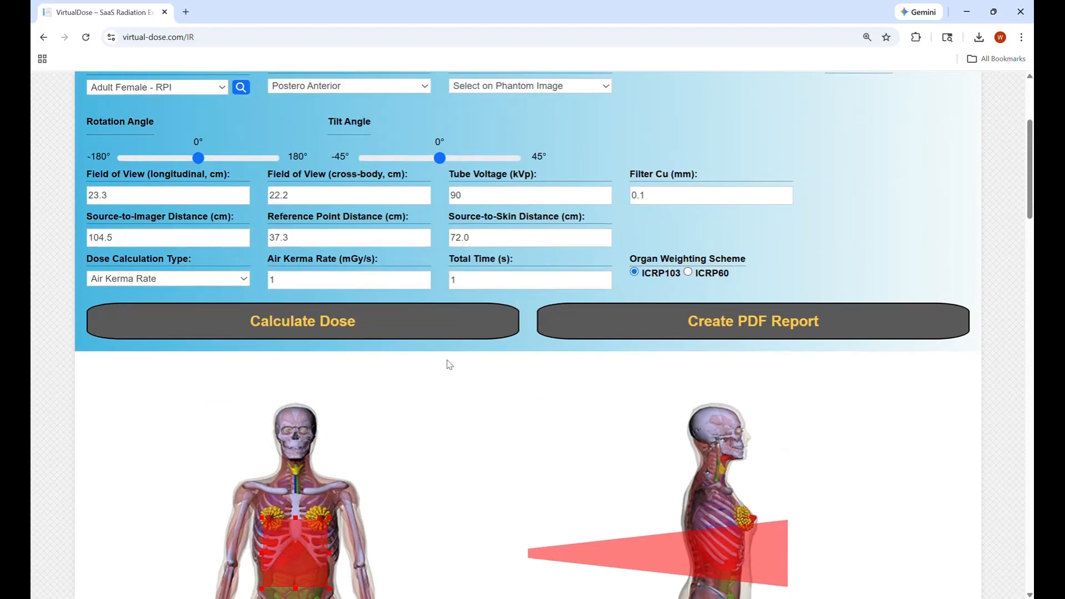
click(692, 313)
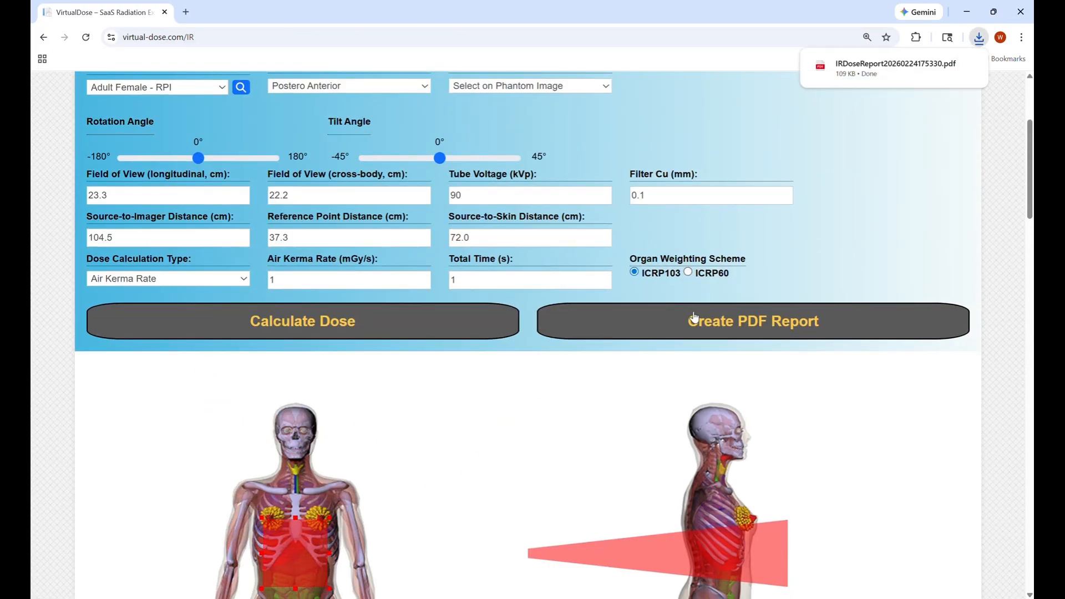
click(855, 69)
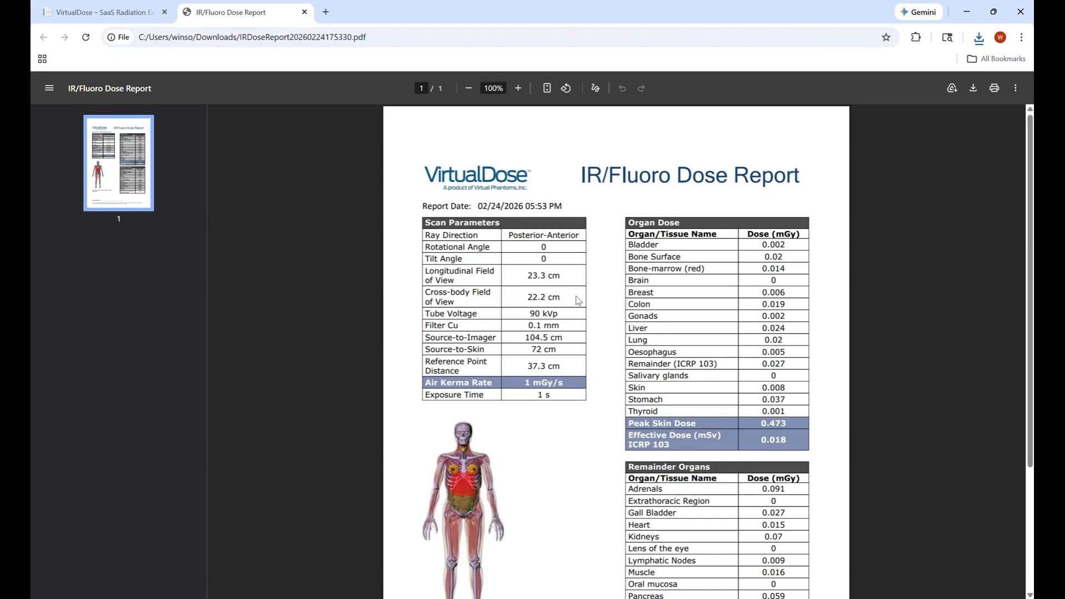
scroll(578, 301, down, 1)
scroll(579, 302, down, 1)
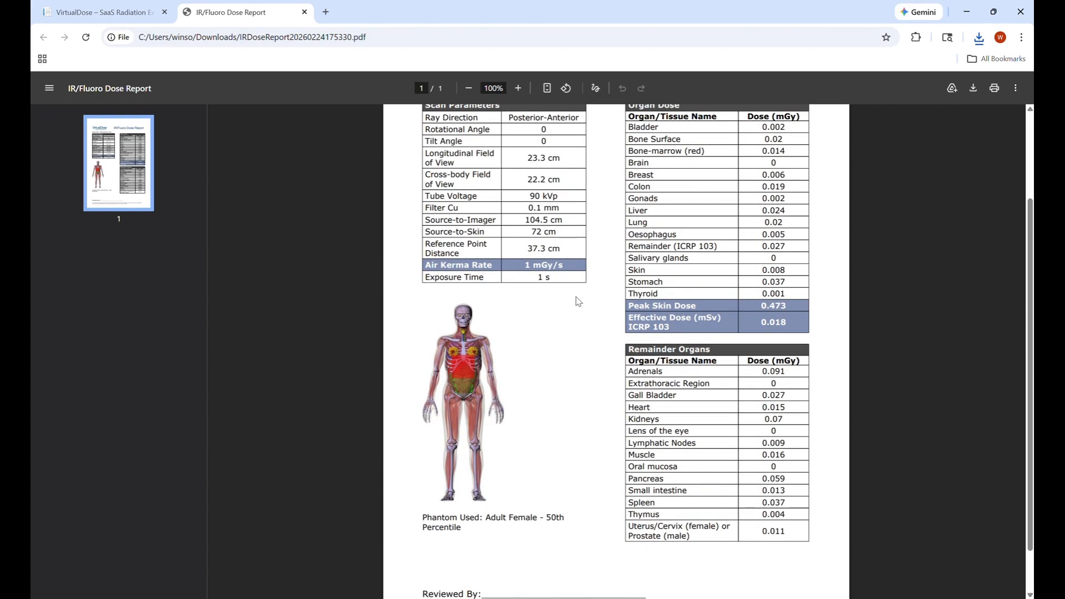
scroll(579, 301, down, 1)
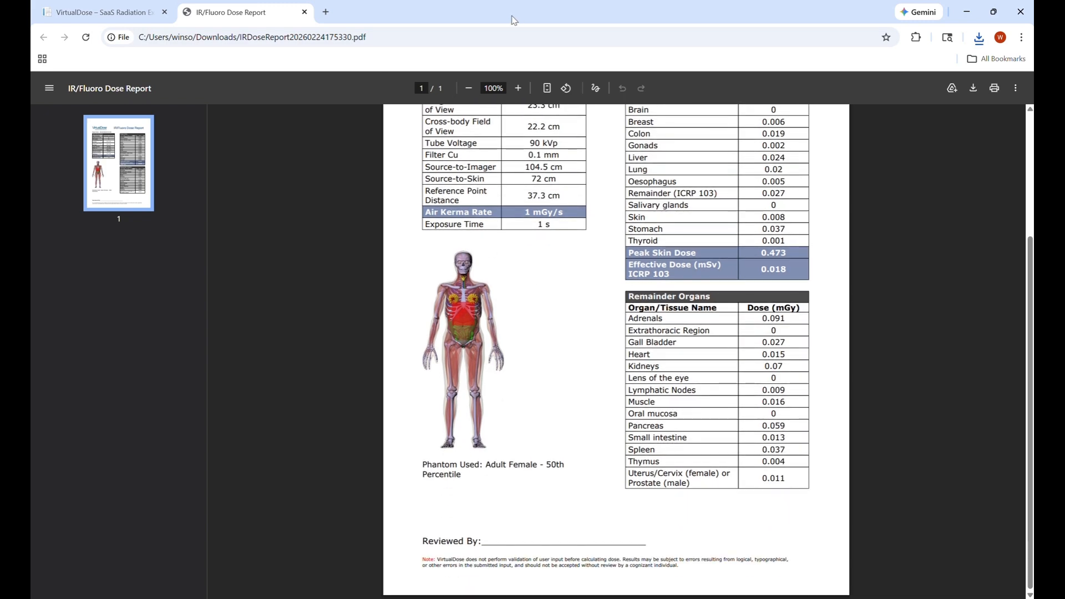
key(ctrl+w)
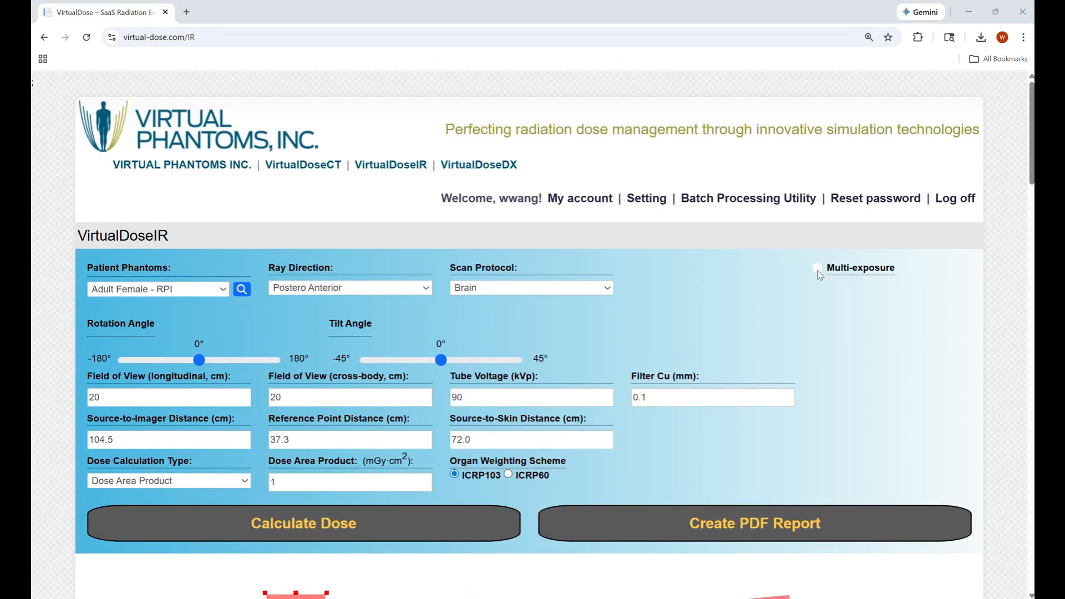
Step: Enable multi-exposure and add the Postero Anterior Brain exposure to the series
click(817, 269)
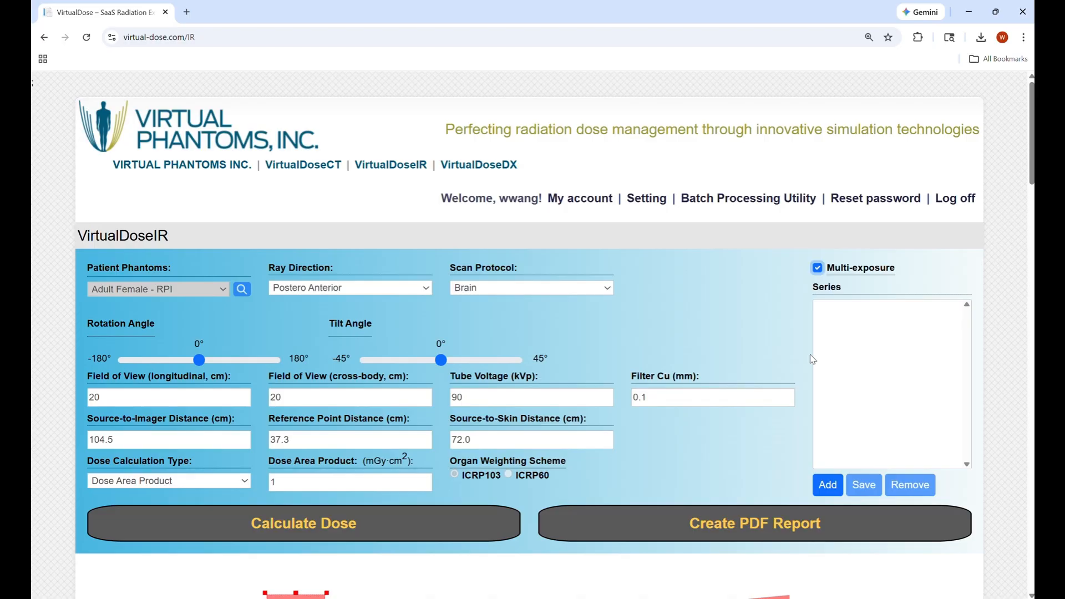
click(827, 490)
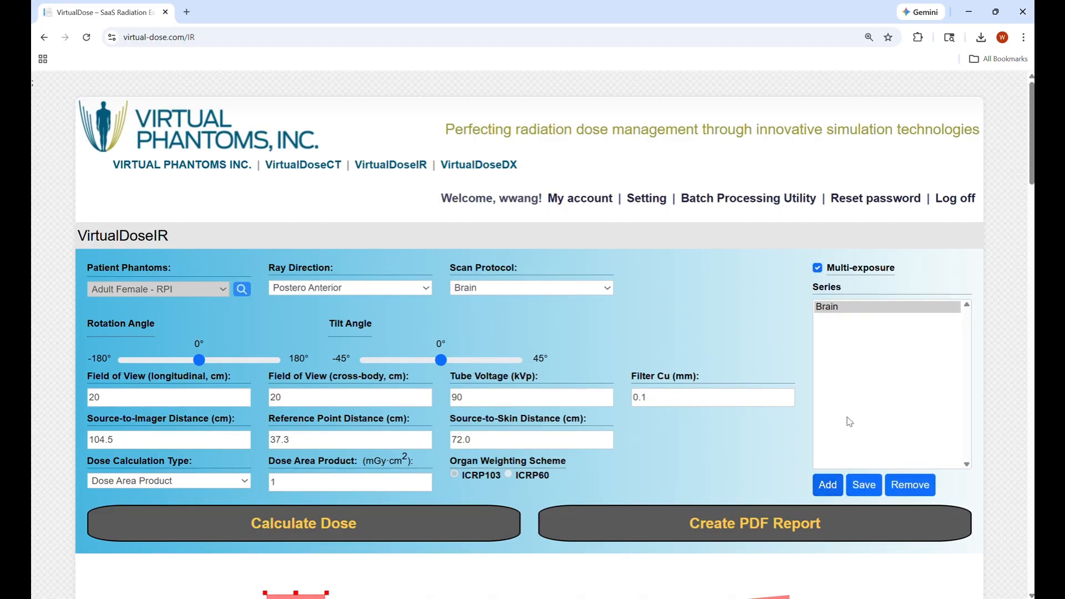
Step: Remove the Brain exposure from the multi-exposure series
click(840, 311)
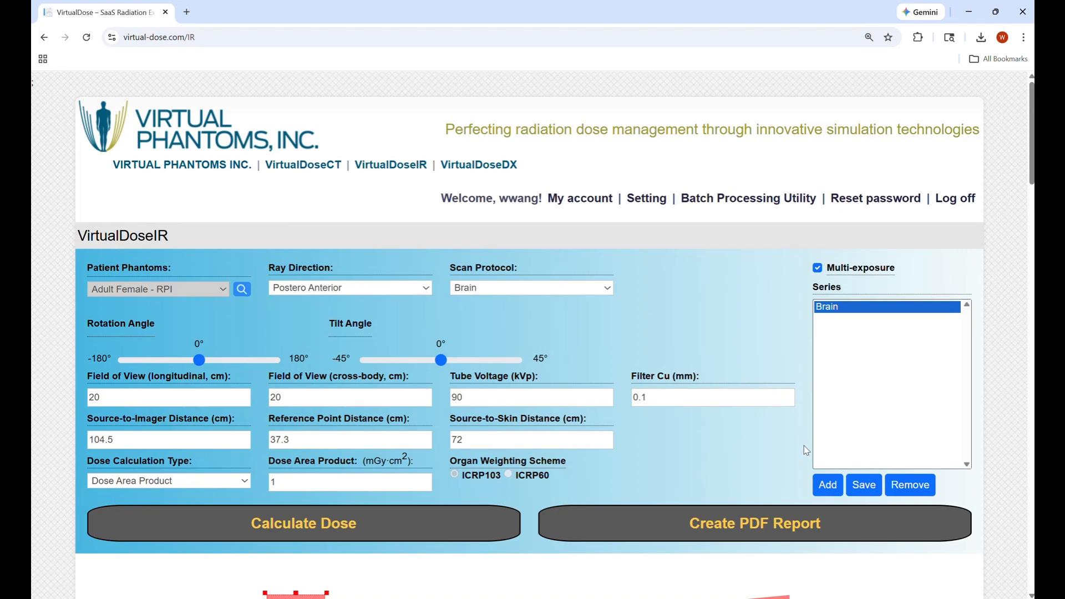
click(918, 490)
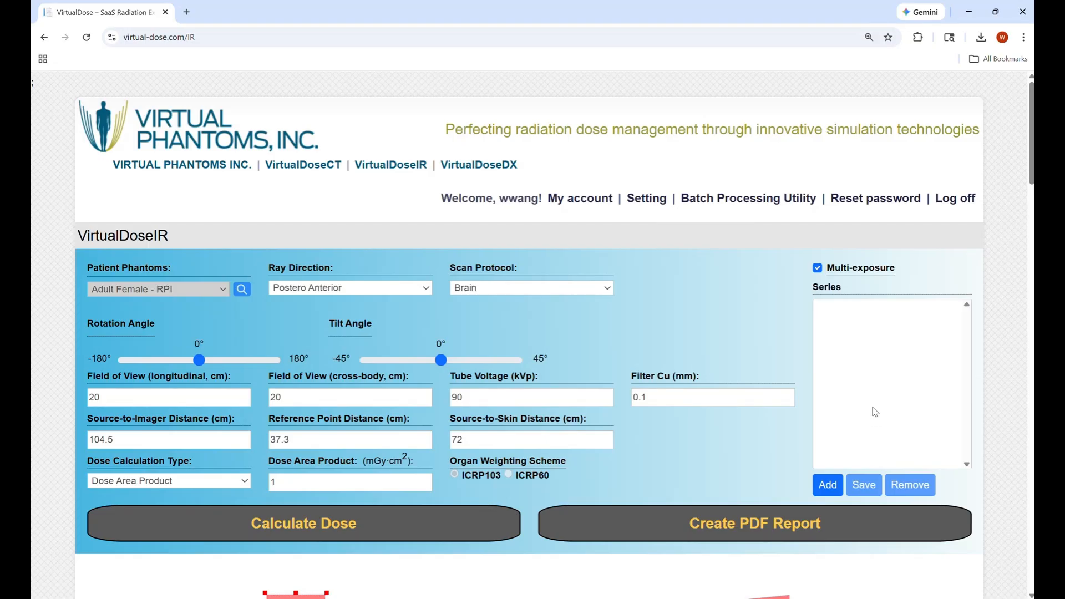
scroll(610, 485, down, 1)
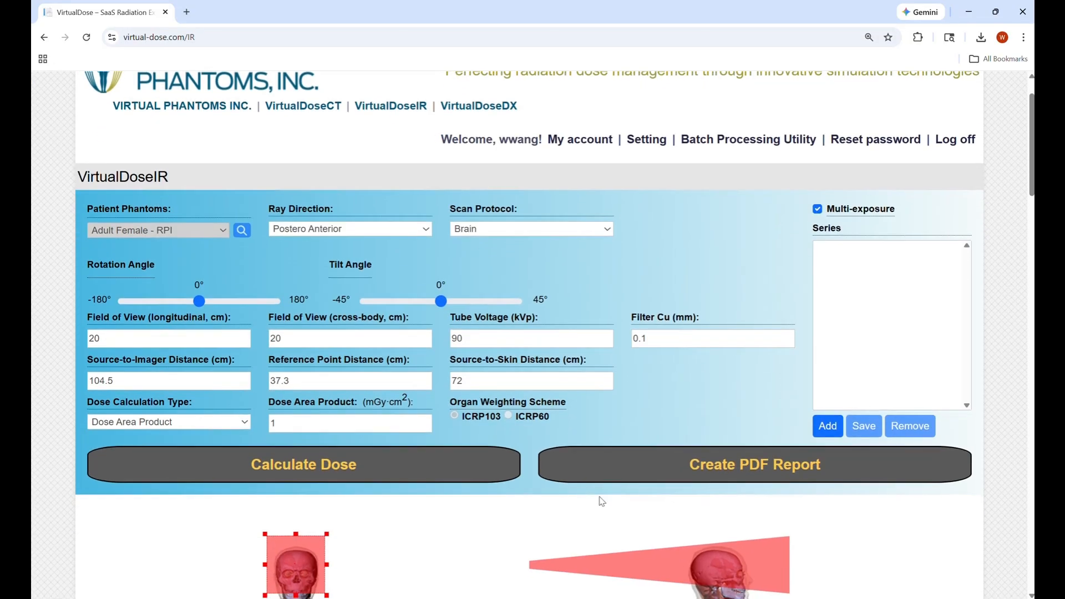